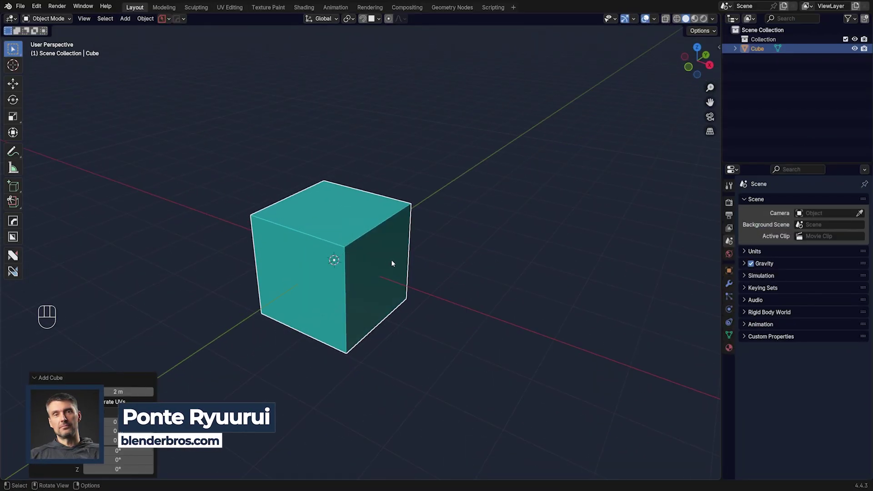
{"action": "middle_click_drag", "start_coordinate": [391, 261], "coordinate": [384, 257], "text": "shift"}
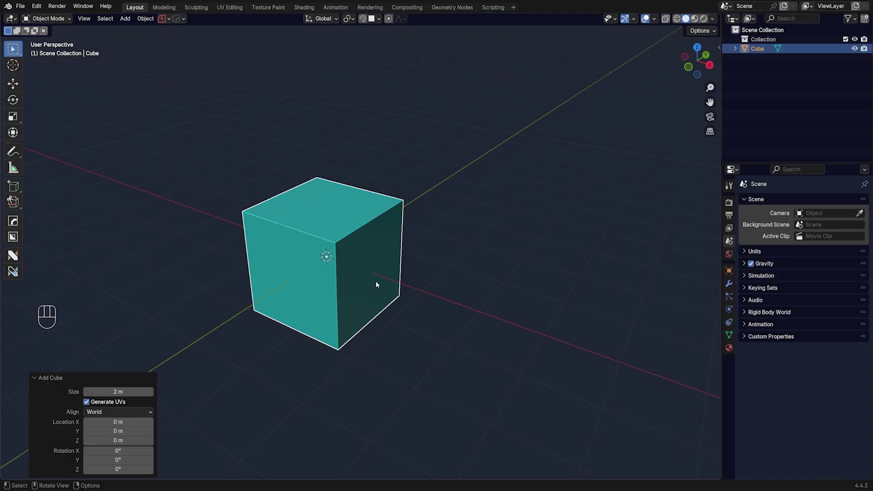
{"action": "scroll", "coordinate": [353, 288], "scroll_direction": "up", "scroll_amount": 3}
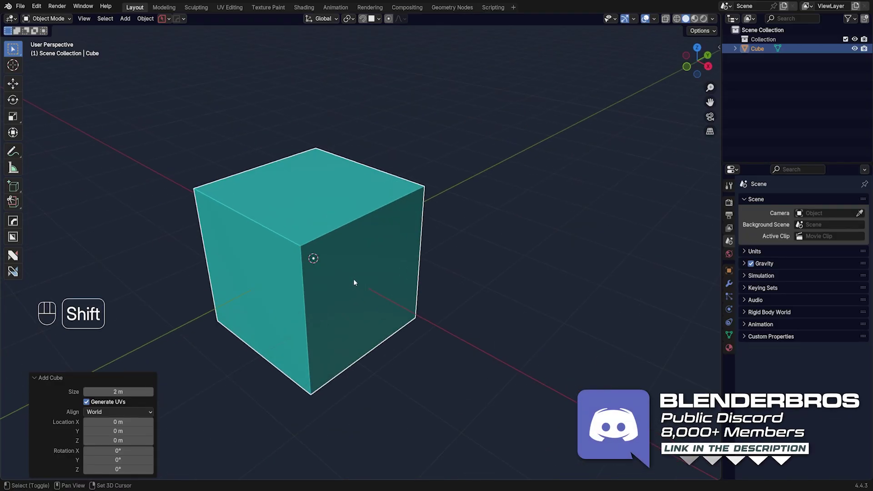
{"action": "middle_click_drag", "start_coordinate": [354, 279], "coordinate": [368, 293], "text": "shift"}
{"action": "middle_click_drag", "start_coordinate": [368, 294], "coordinate": [383, 293]}
{"action": "middle_click_drag", "start_coordinate": [383, 292], "coordinate": [380, 247], "text": "shift"}
{"action": "scroll", "coordinate": [395, 282], "scroll_direction": "down", "scroll_amount": 2}
{"action": "scroll", "coordinate": [377, 268], "scroll_direction": "up", "scroll_amount": 1}
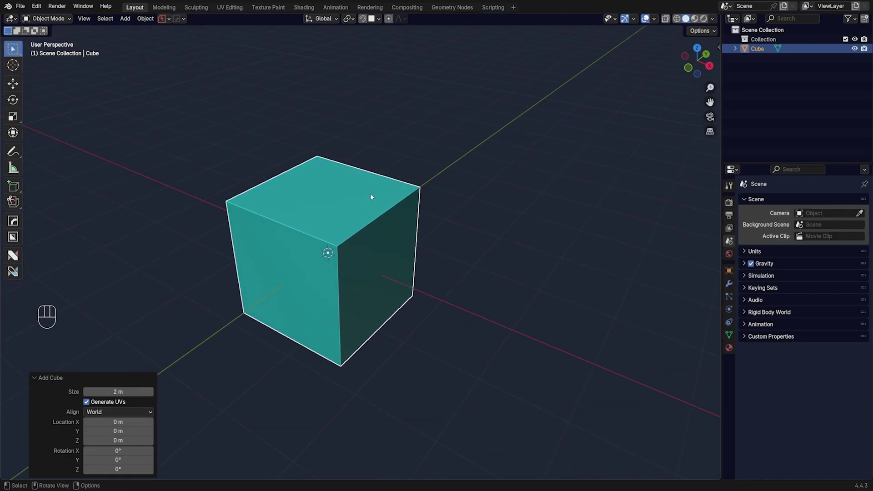
Step: Cut three box-shaped notches into the cube's top and side faces with the BoxCutter tool
{"action": "key", "text": "alt+w"}
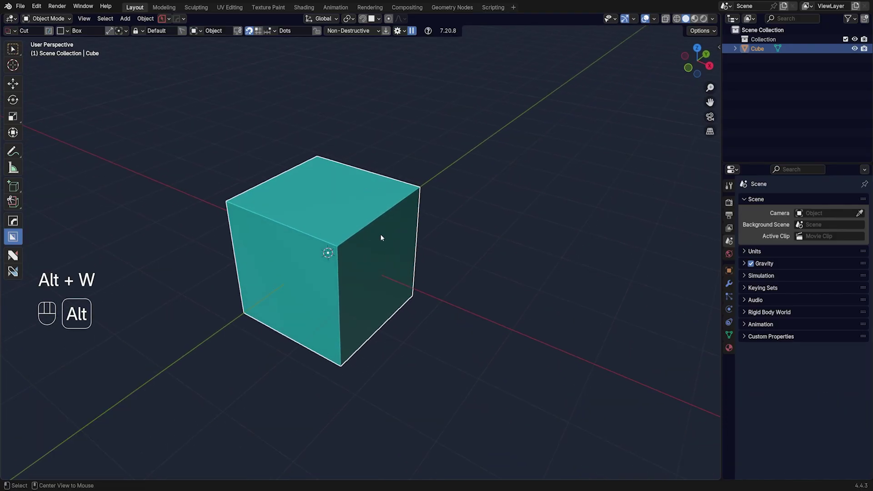
{"action": "left_click_drag", "start_coordinate": [366, 204], "coordinate": [388, 241]}
{"action": "left_click", "coordinate": [394, 294]}
{"action": "left_click_drag", "start_coordinate": [305, 249], "coordinate": [354, 302]}
{"action": "left_click", "coordinate": [398, 284]}
{"action": "left_click_drag", "start_coordinate": [277, 214], "coordinate": [295, 301]}
{"action": "left_click", "coordinate": [462, 321]}
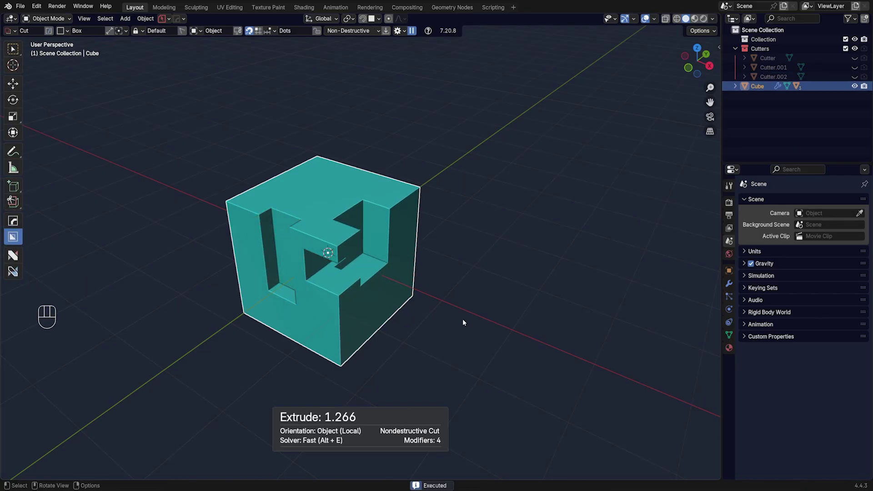
Step: Delete the three Boolean modifiers from the cube, leaving the Smooth by Angle modifier and the cutter objects
{"action": "left_click", "coordinate": [729, 283]}
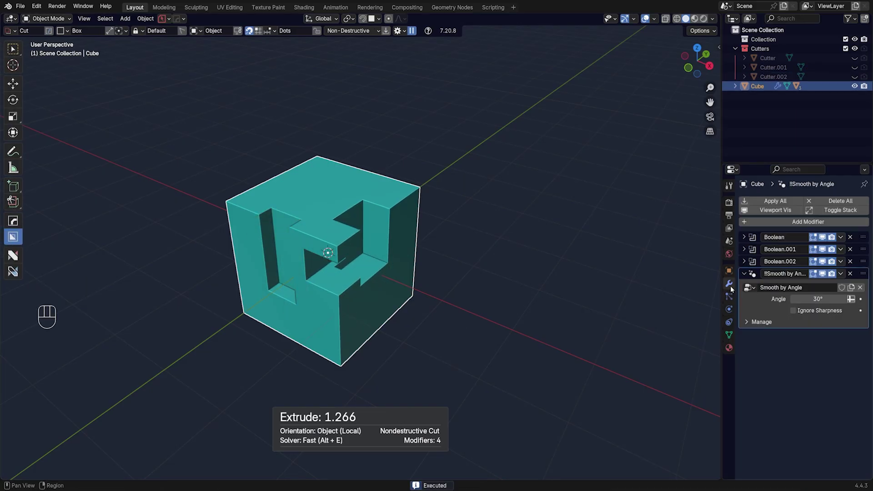
{"action": "left_click", "coordinate": [850, 237]}
{"action": "left_click", "coordinate": [850, 237]}
{"action": "left_click", "coordinate": [851, 237]}
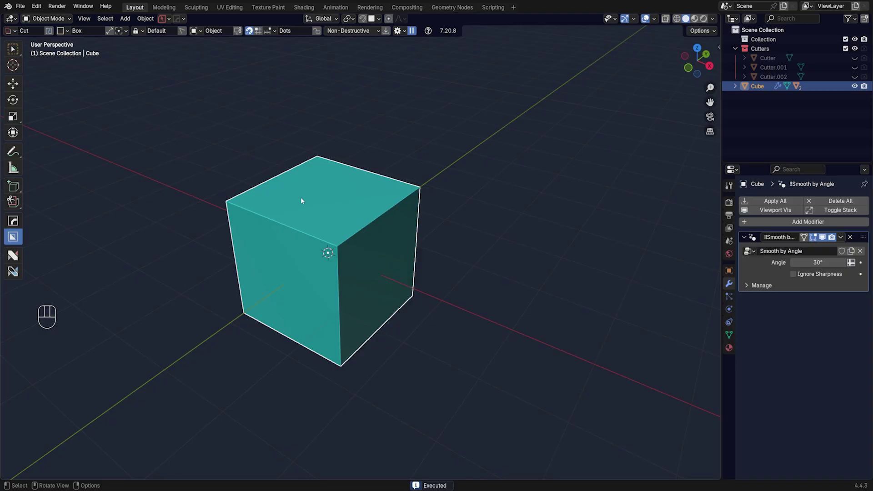
Step: Make three more box cuts at different spots across the restored cube's top and side faces
{"action": "mouse_move", "coordinate": [302, 203]}
{"action": "left_mouse_down"}
{"action": "mouse_move", "coordinate": [300, 277]}
{"action": "mouse_move", "coordinate": [280, 273]}
{"action": "left_mouse_up"}
{"action": "left_click", "coordinate": [249, 332]}
{"action": "mouse_move", "coordinate": [375, 259]}
{"action": "left_mouse_down"}
{"action": "mouse_move", "coordinate": [351, 280]}
{"action": "mouse_move", "coordinate": [262, 310]}
{"action": "left_mouse_up"}
{"action": "left_click", "coordinate": [150, 284]}
{"action": "left_click_drag", "start_coordinate": [258, 281], "coordinate": [328, 344]}
{"action": "left_click", "coordinate": [379, 330]}
Step: Remove the Boolean modifiers of the second set of box cuts, keeping Smooth by Angle
{"action": "left_click", "coordinate": [849, 237]}
{"action": "left_click", "coordinate": [849, 238]}
{"action": "left_click", "coordinate": [849, 237]}
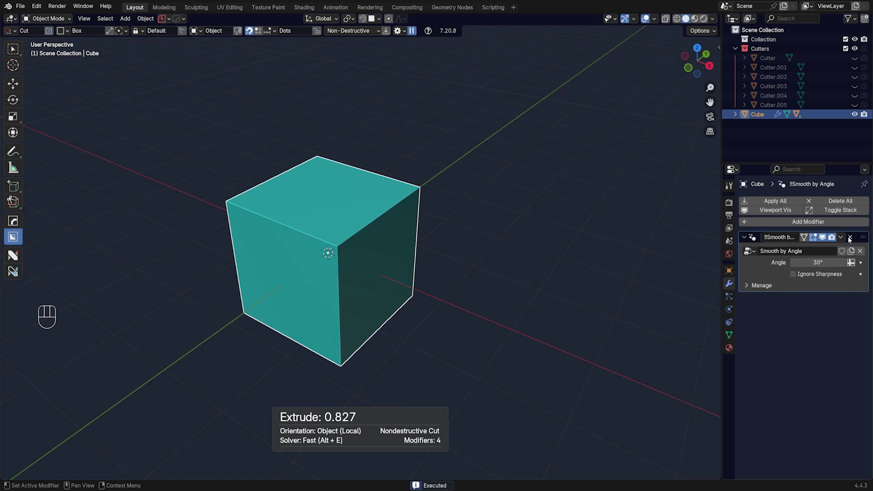
Step: Cut two box notches into the cube: one at its front upper edge and one across its near vertical edge
{"action": "left_click_drag", "start_coordinate": [297, 206], "coordinate": [291, 252]}
{"action": "left_click", "coordinate": [268, 323]}
{"action": "mouse_move", "coordinate": [355, 250]}
{"action": "left_mouse_down"}
{"action": "mouse_move", "coordinate": [309, 290]}
{"action": "mouse_move", "coordinate": [298, 316]}
{"action": "left_mouse_up"}
{"action": "left_click", "coordinate": [256, 305]}
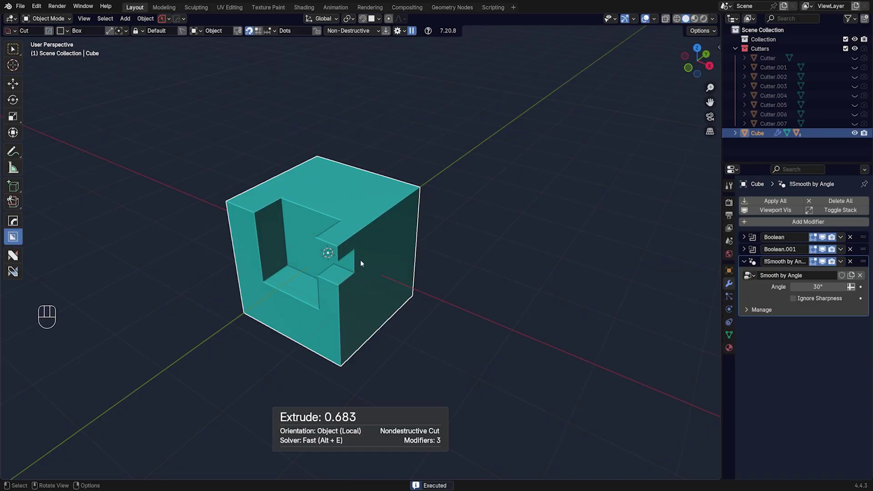
Step: Unhide all the hidden cutter objects and select only the cube
{"action": "middle_click_drag", "start_coordinate": [402, 253], "coordinate": [408, 253], "text": "shift"}
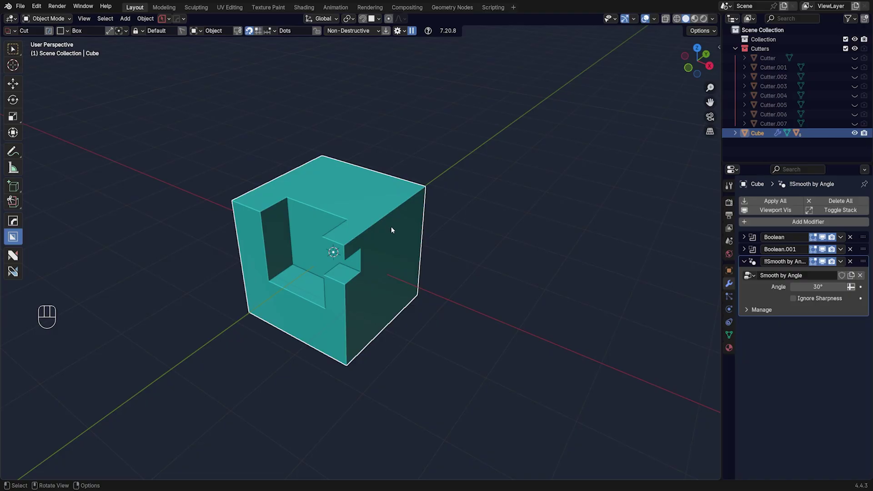
{"action": "key", "text": "alt+h"}
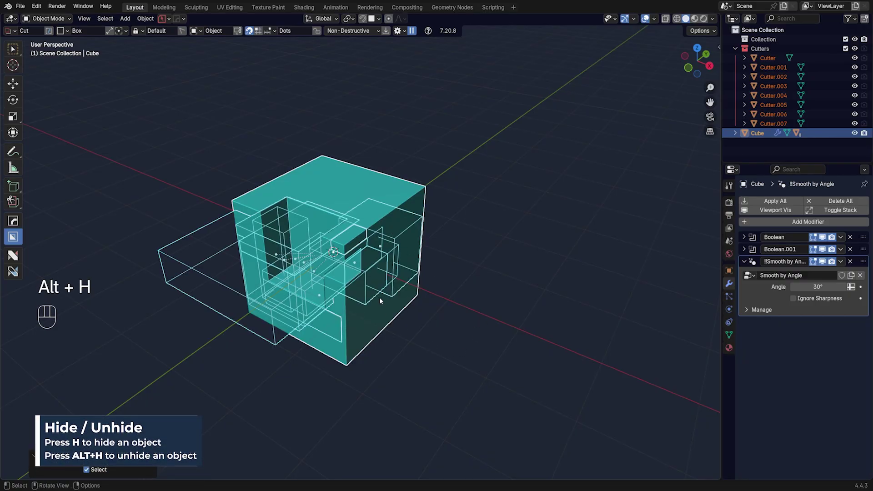
{"action": "mouse_move", "coordinate": [379, 298]}
{"action": "middle_mouse_down"}
{"action": "mouse_move", "coordinate": [434, 268]}
{"action": "mouse_move", "coordinate": [394, 275]}
{"action": "mouse_move", "coordinate": [384, 290]}
{"action": "middle_mouse_up"}
{"action": "scroll", "coordinate": [384, 290], "scroll_direction": "up", "scroll_amount": 2}
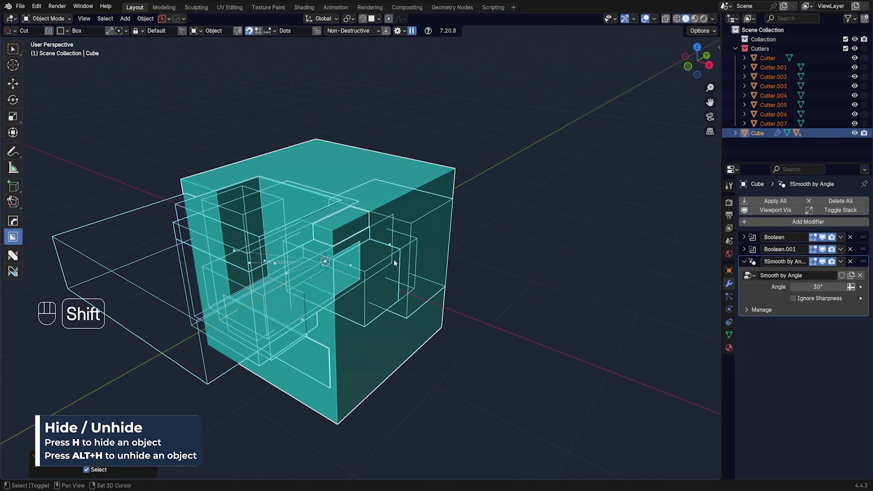
{"action": "middle_click_drag", "start_coordinate": [394, 260], "coordinate": [408, 247], "text": "shift"}
{"action": "middle_click_drag", "start_coordinate": [407, 246], "coordinate": [408, 251]}
{"action": "left_click", "coordinate": [362, 169]}
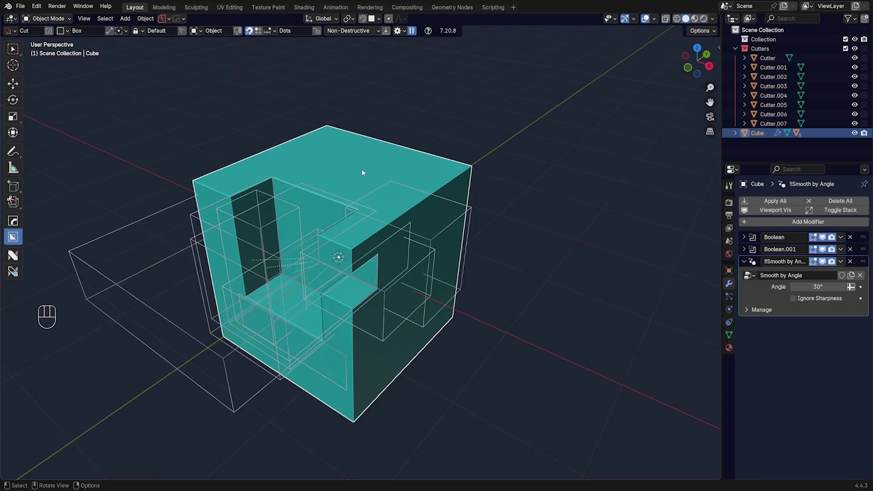
Step: Cycle through the cube's boolean cutters with the Ever Scroll operation and exit it
{"action": "key", "text": "q"}
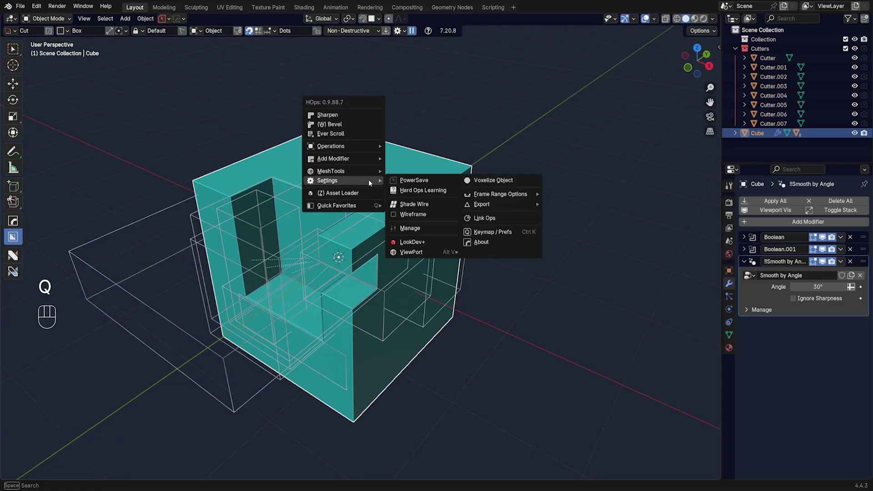
{"action": "left_click", "coordinate": [359, 133]}
{"action": "scroll", "coordinate": [362, 138], "scroll_direction": "down", "scroll_amount": 3}
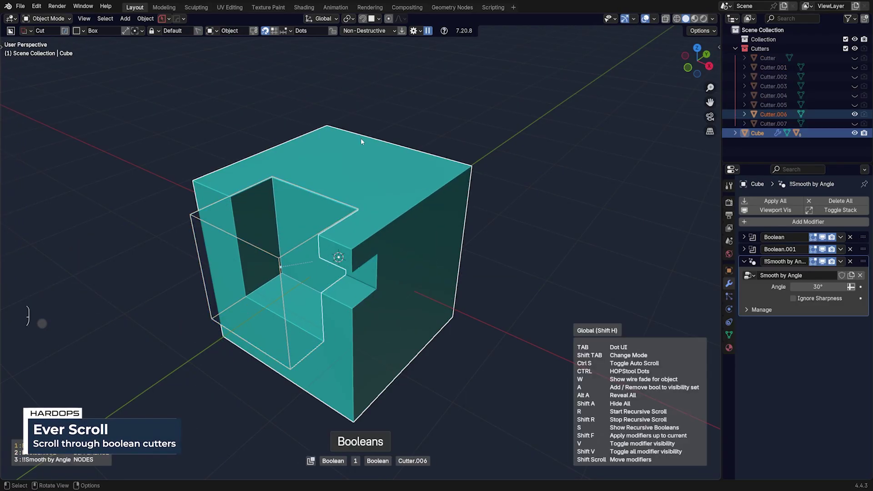
{"action": "key", "text": "Escape"}
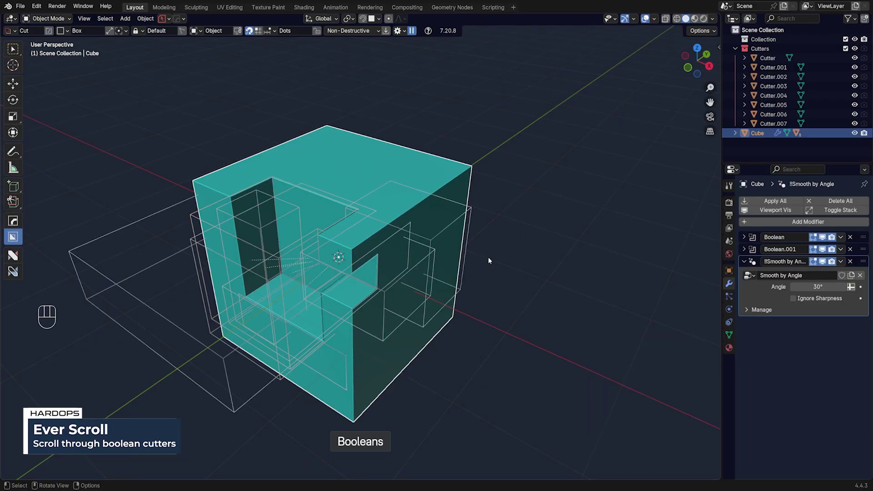
Step: Move the cube into the existing collection named Collection
{"action": "scroll", "coordinate": [415, 351], "scroll_direction": "down", "scroll_amount": 2}
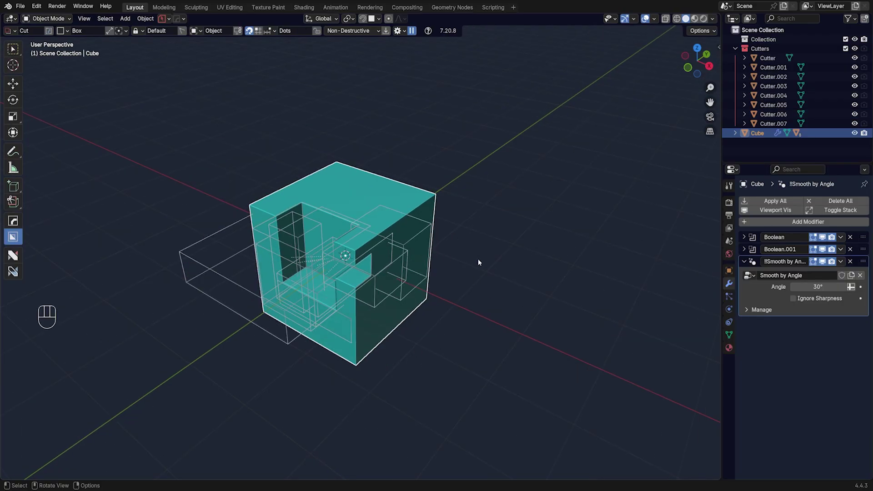
{"action": "left_click", "coordinate": [515, 195]}
{"action": "left_click", "coordinate": [423, 218]}
{"action": "middle_click_drag", "start_coordinate": [425, 216], "coordinate": [484, 261], "text": "shift"}
{"action": "key", "text": "m"}
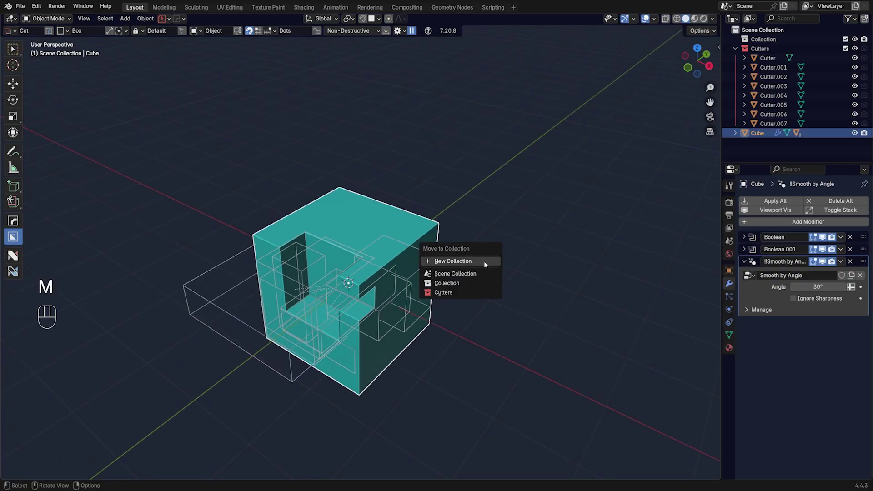
{"action": "left_click", "coordinate": [479, 282]}
{"action": "scroll", "coordinate": [455, 257], "scroll_direction": "up", "scroll_amount": 1}
{"action": "middle_click_drag", "start_coordinate": [433, 247], "coordinate": [380, 229], "text": "shift"}
{"action": "scroll", "coordinate": [432, 243], "scroll_direction": "down", "scroll_amount": 1}
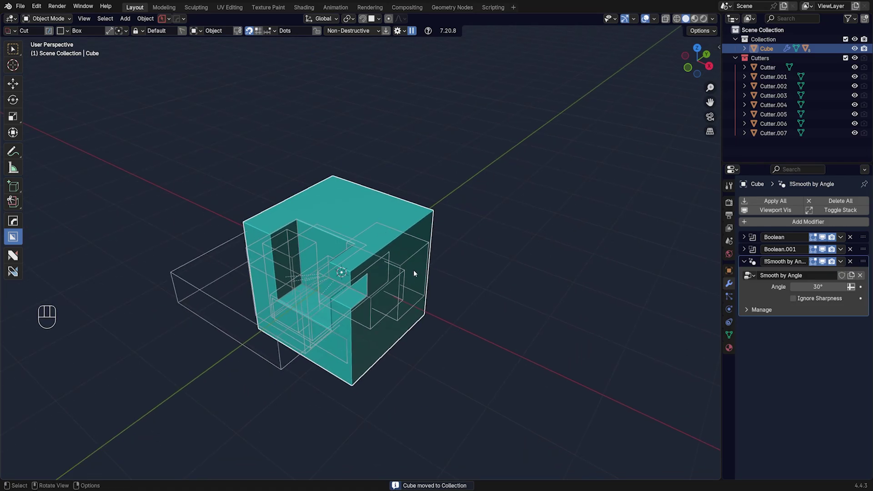
Step: Try purging the unused cutters with the Hard Ops Manage operation in Purify mode, and undo it
{"action": "middle_click_drag", "start_coordinate": [414, 271], "coordinate": [407, 267], "text": "shift"}
{"action": "key", "text": "q"}
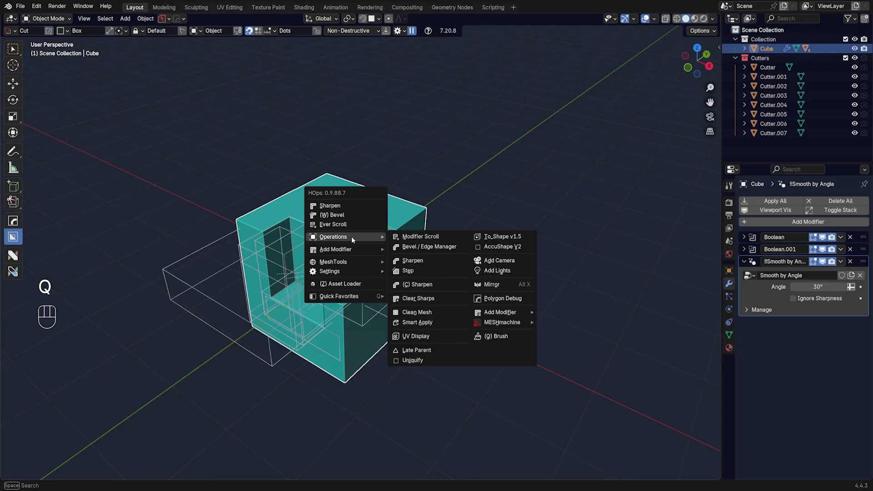
{"action": "mouse_move", "coordinate": [386, 271]}
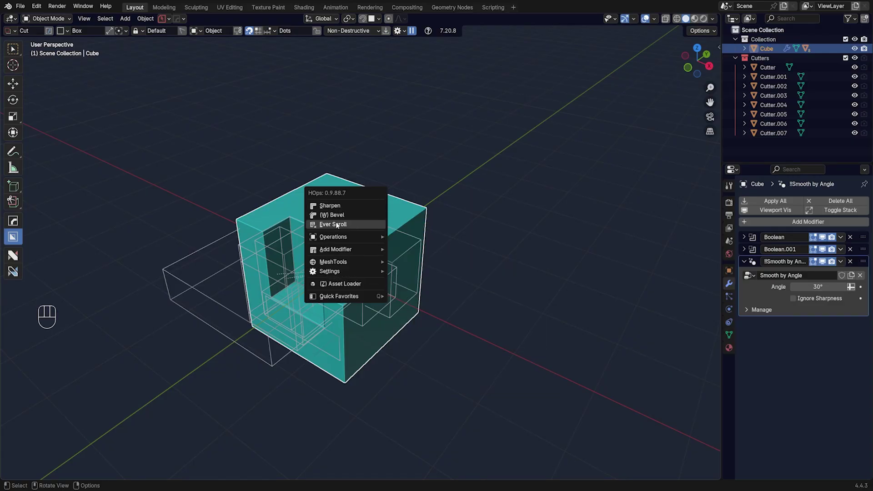
{"action": "mouse_move", "coordinate": [336, 249]}
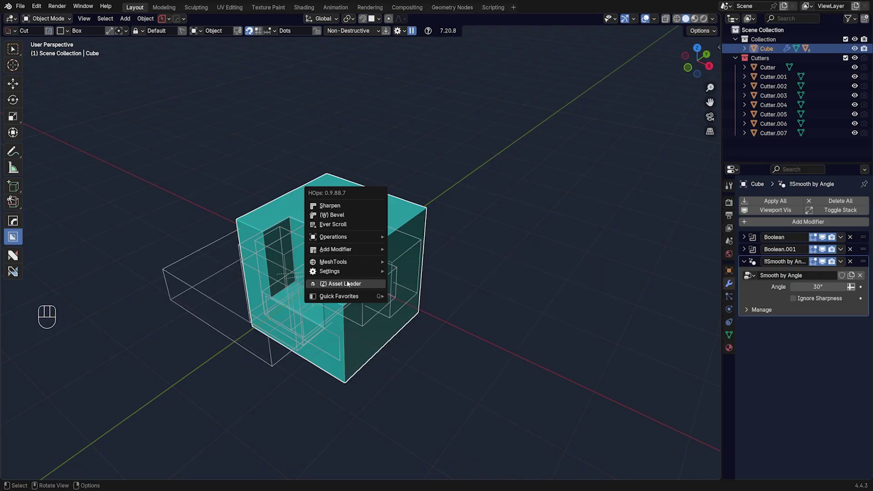
{"action": "mouse_move", "coordinate": [342, 271]}
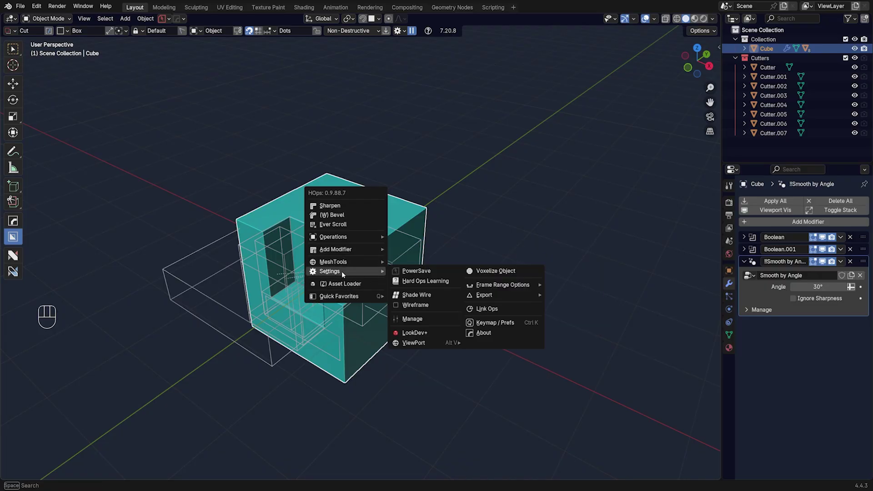
{"action": "left_click", "coordinate": [430, 318], "text": "alt"}
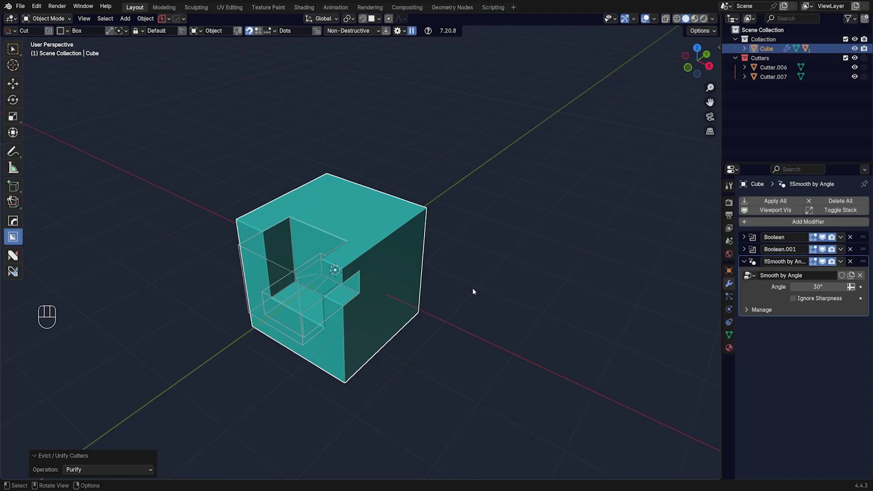
{"action": "middle_click_drag", "start_coordinate": [450, 290], "coordinate": [499, 295], "text": "shift"}
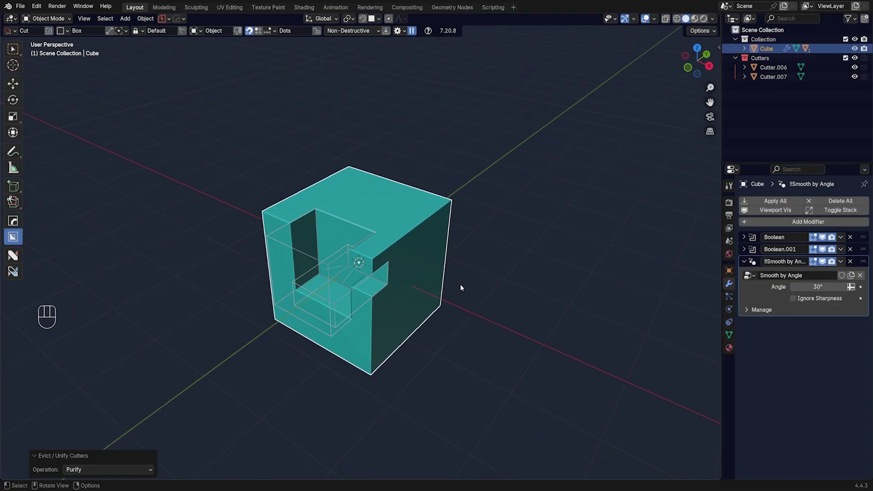
{"action": "key", "text": "ctrl+z"}
{"action": "middle_click_drag", "start_coordinate": [467, 275], "coordinate": [441, 293], "text": "shift"}
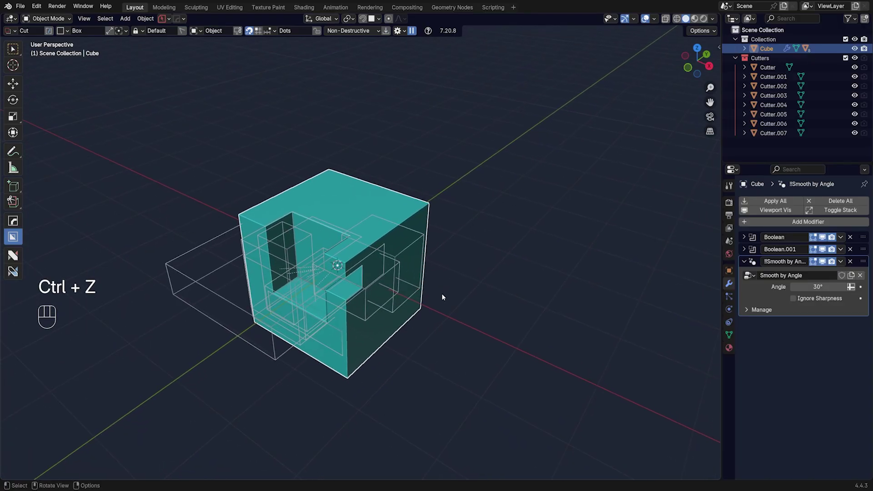
Step: Duplicate the cube in place without moving the copy
{"action": "left_click", "coordinate": [393, 261]}
{"action": "key", "text": "shift+d"}
{"action": "right_click", "coordinate": [483, 268]}
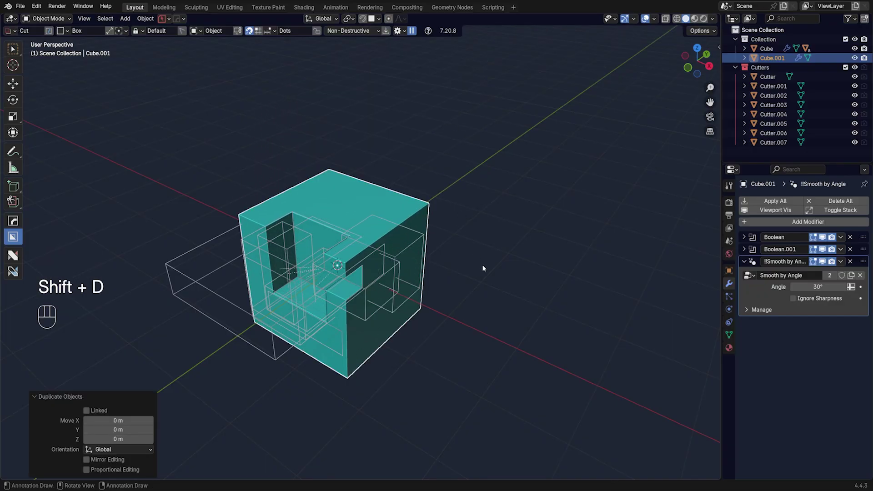
Step: Give the duplicated cube its own copies of the boolean cutters with the Hard Ops Uniquify operation
{"action": "key", "text": "q"}
{"action": "mouse_move", "coordinate": [462, 247]}
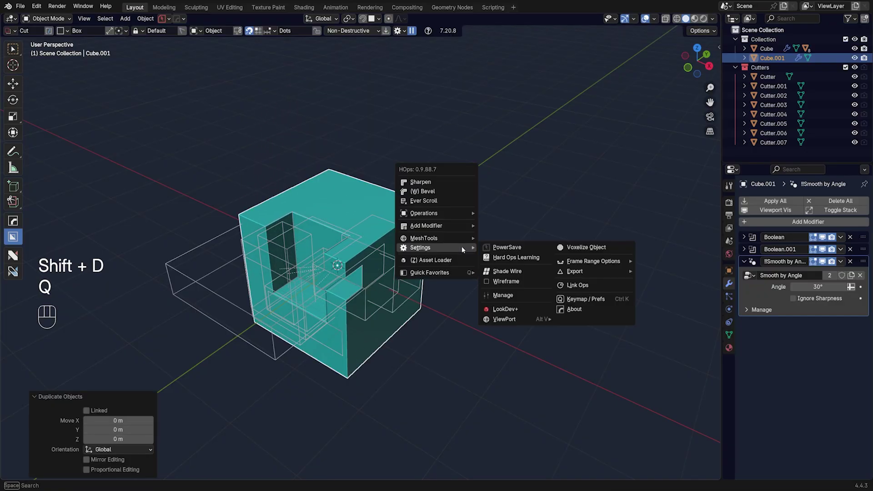
{"action": "mouse_move", "coordinate": [455, 213]}
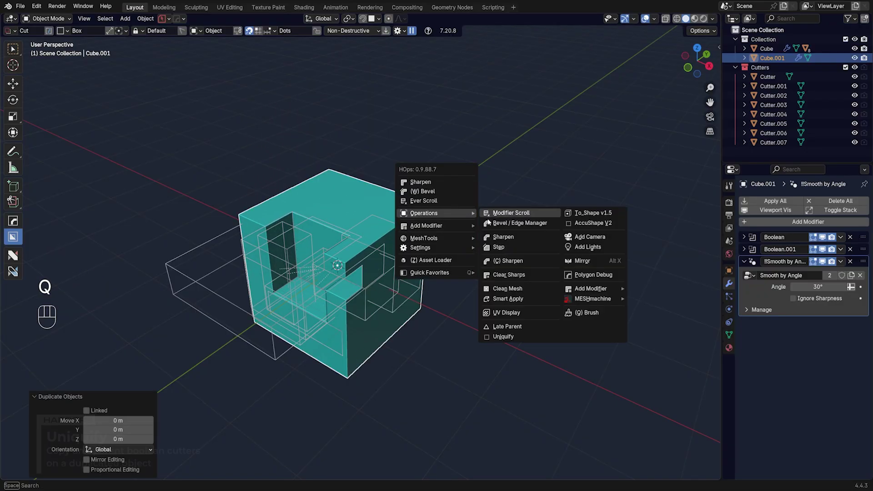
{"action": "left_click", "coordinate": [513, 337]}
{"action": "scroll", "coordinate": [453, 331], "scroll_direction": "down", "scroll_amount": 1}
{"action": "scroll", "coordinate": [453, 331], "scroll_direction": "up", "scroll_amount": 1}
{"action": "middle_click_drag", "start_coordinate": [429, 317], "coordinate": [408, 314], "text": "shift"}
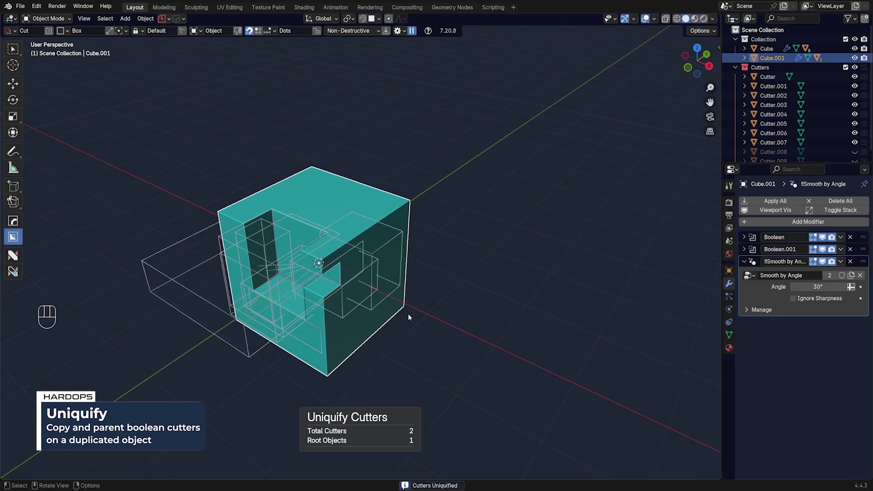
Step: Move the duplicated cube about 4.3 m along the global Y axis, away from the original
{"action": "key", "text": "g"}
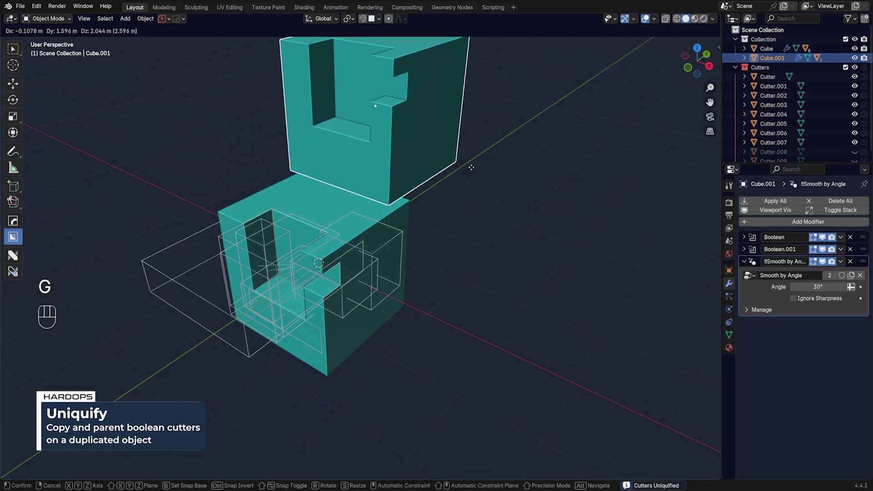
{"action": "key", "text": "y"}
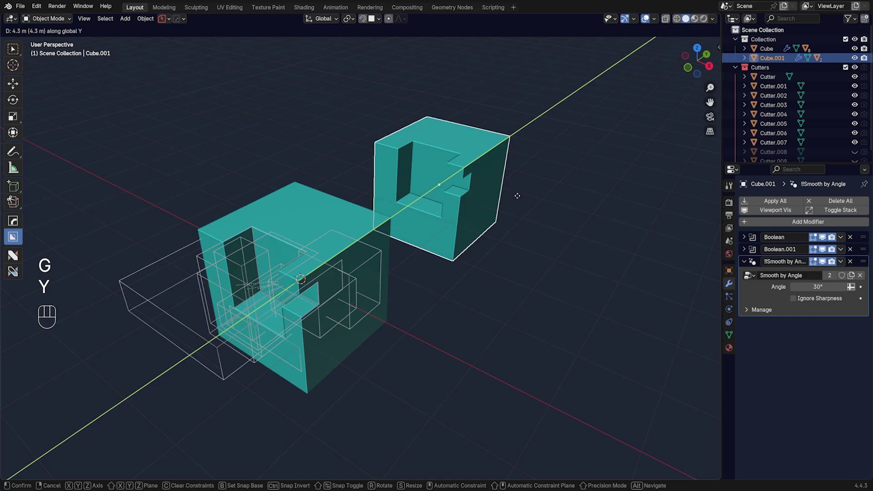
{"action": "left_click", "coordinate": [517, 196]}
Step: Scroll through the duplicated cube's boolean cutters with Ever Scroll and exit it
{"action": "key", "text": "q"}
{"action": "left_click", "coordinate": [465, 155]}
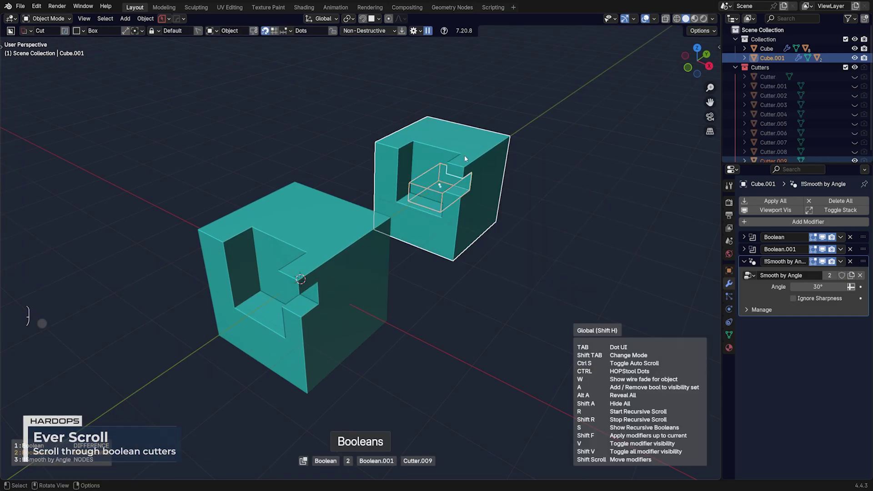
{"action": "scroll", "coordinate": [465, 156], "scroll_direction": "down", "scroll_amount": 3}
{"action": "right_click", "coordinate": [465, 157]}
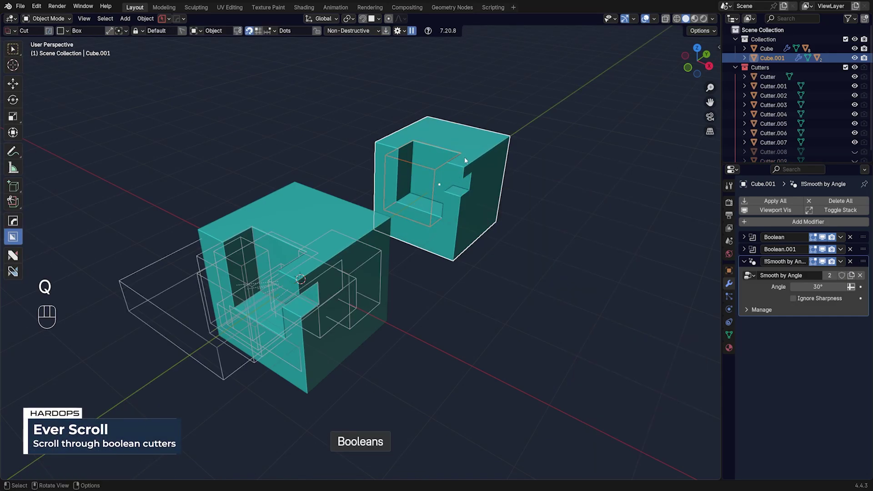
Step: Scroll through the original cube's boolean cutters with Ever Scroll and exit it
{"action": "left_click_drag", "start_coordinate": [315, 236], "coordinate": [320, 235]}
{"action": "key", "text": "q"}
{"action": "left_click", "coordinate": [321, 234]}
{"action": "left_click", "coordinate": [333, 237]}
{"action": "key", "text": "q"}
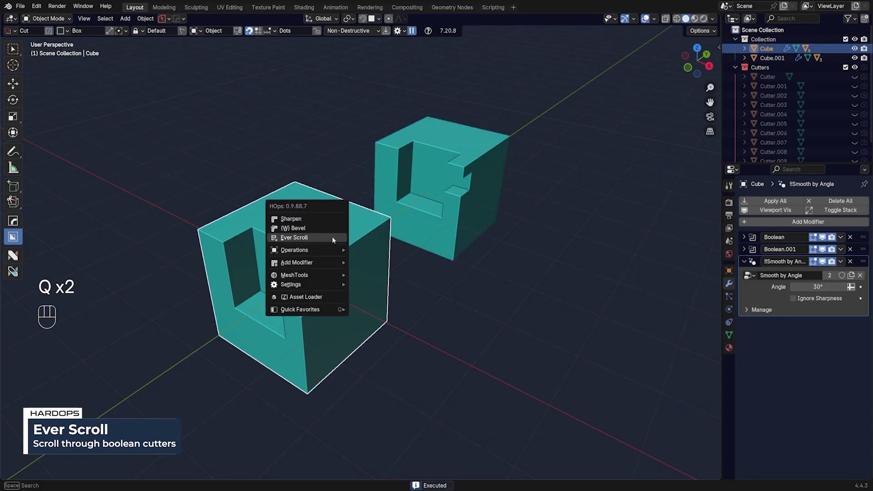
{"action": "left_click", "coordinate": [332, 237]}
{"action": "scroll", "coordinate": [333, 238], "scroll_direction": "down", "scroll_amount": 1}
{"action": "right_click", "coordinate": [332, 237]}
Step: Select the duplicated cube, review its boolean cutters with Ever Scroll and exit it
{"action": "left_click", "coordinate": [412, 196]}
{"action": "key", "text": "q"}
{"action": "left_click", "coordinate": [423, 189]}
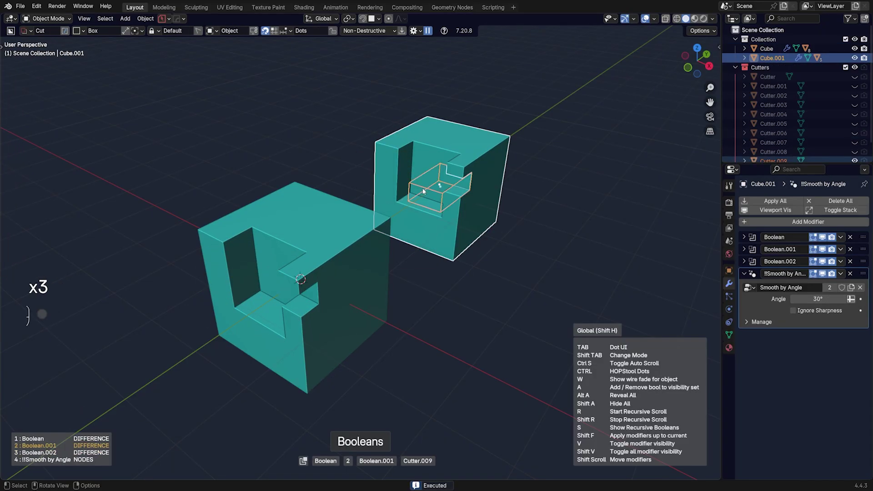
{"action": "left_click", "coordinate": [422, 188]}
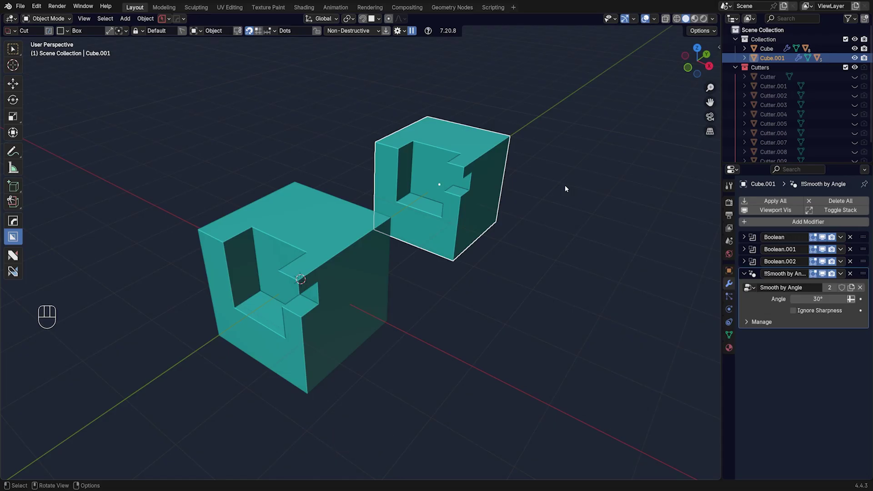
{"action": "middle_click_drag", "start_coordinate": [448, 305], "coordinate": [409, 291], "text": "shift"}
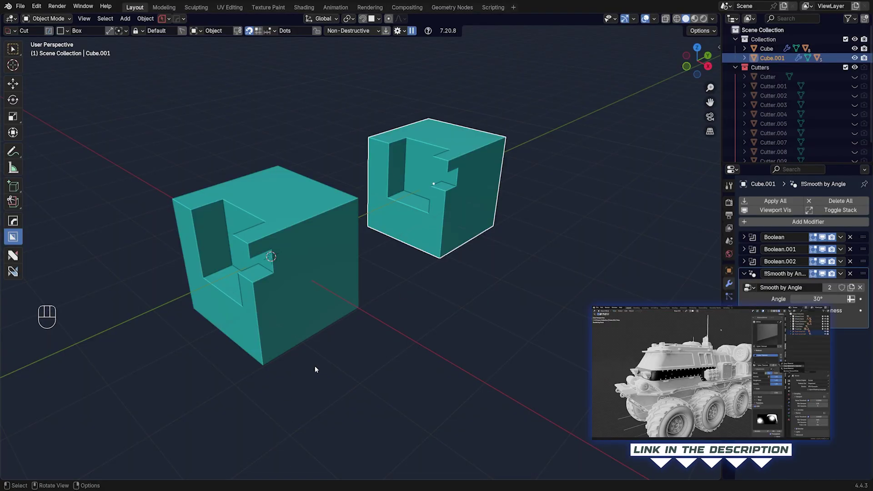
{"action": "key", "text": "shift"}
{"action": "middle_click_drag", "start_coordinate": [329, 314], "coordinate": [344, 309], "text": "shift"}
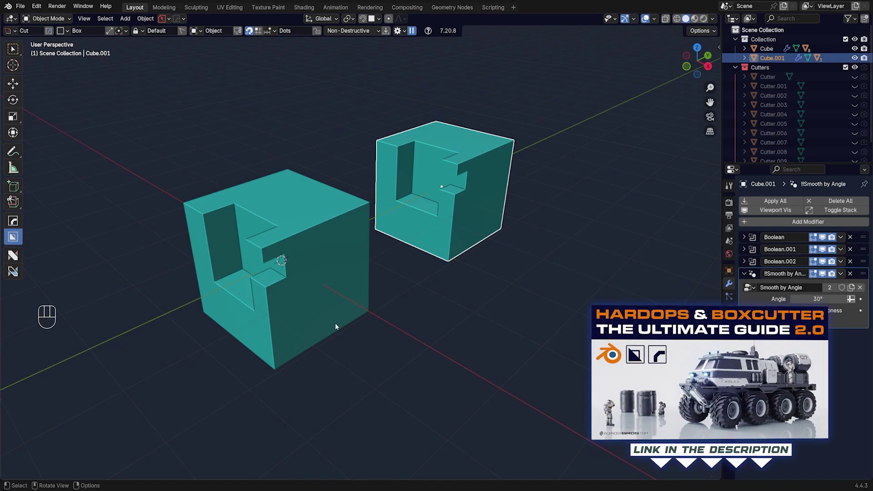
{"action": "mouse_move", "coordinate": [334, 323]}
{"action": "middle_mouse_down"}
{"action": "mouse_move", "coordinate": [340, 307]}
{"action": "mouse_move", "coordinate": [354, 311]}
{"action": "mouse_move", "coordinate": [348, 315]}
{"action": "middle_mouse_up"}
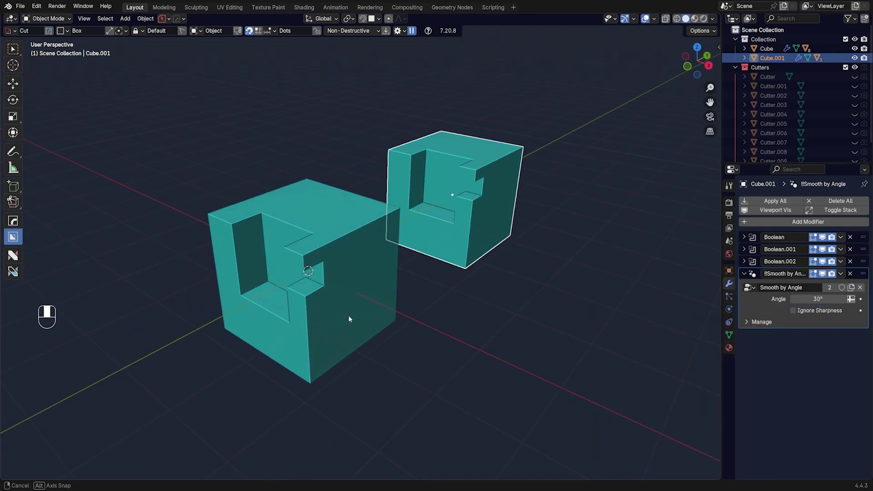
Step: Delete the duplicated cube and select the original cube in Object Mode
{"action": "key", "text": "x"}
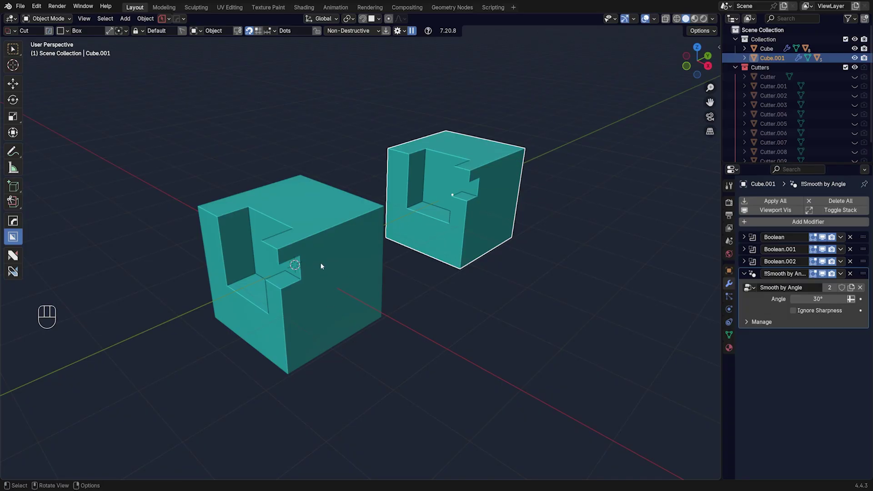
{"action": "key", "text": "x"}
{"action": "left_click", "coordinate": [464, 221]}
{"action": "left_click", "coordinate": [342, 285]}
{"action": "key", "text": "Tab"}
{"action": "key", "text": "Tab"}
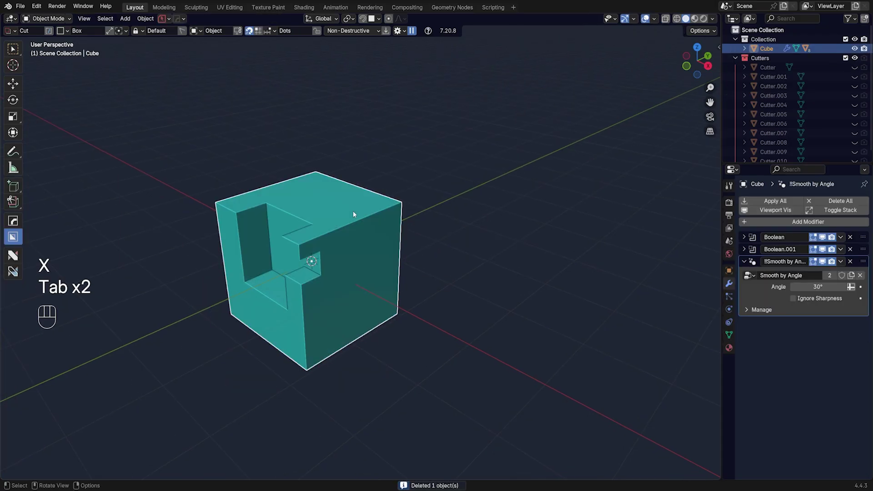
Step: Unhide all hidden boolean cutters and leave only the cube selected
{"action": "key", "text": "alt+h"}
{"action": "scroll", "coordinate": [385, 279], "scroll_direction": "down", "scroll_amount": 1}
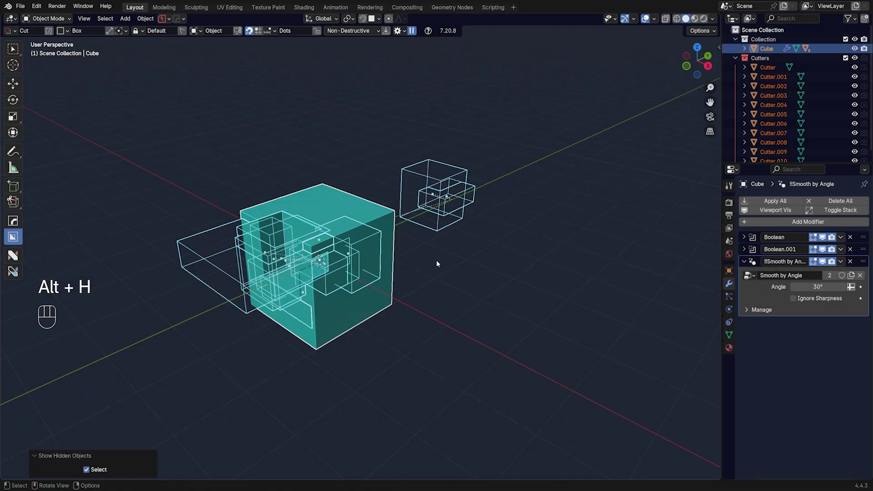
{"action": "key", "text": "a"}
{"action": "left_click", "coordinate": [377, 217]}
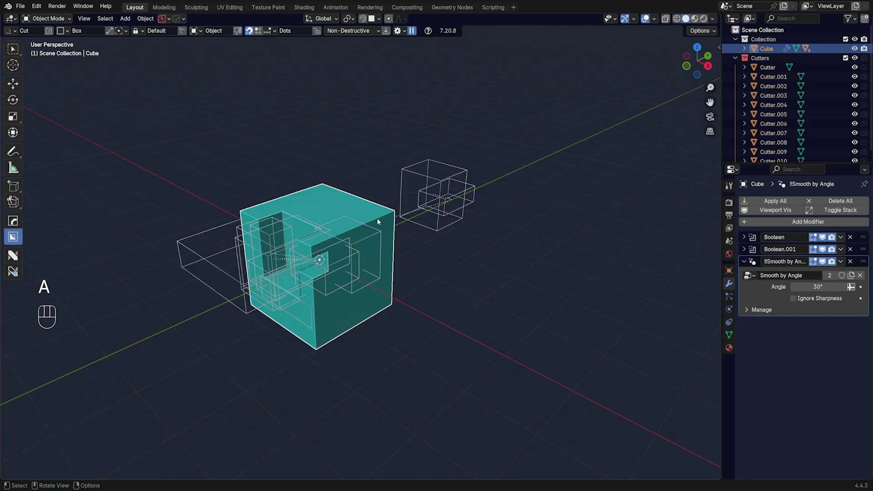
Step: Select the cube together with all cutters and copy them with Copy Objects
{"action": "key", "text": "a"}
{"action": "key", "text": "ctrl+c"}
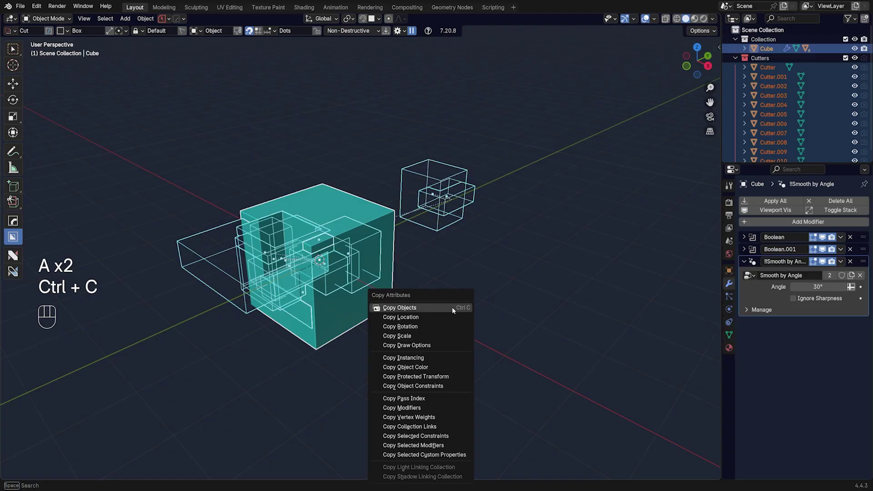
{"action": "left_click", "coordinate": [452, 307]}
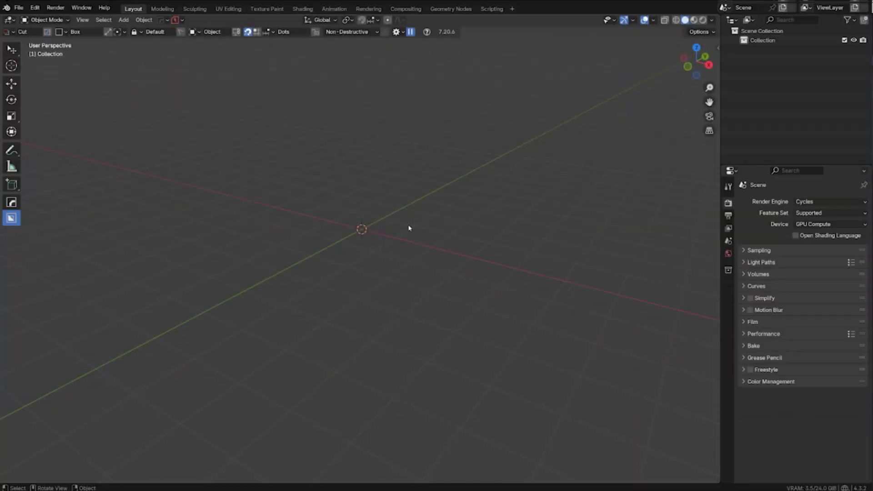
Step: Switch to the empty Blender scene and paste the copied cubes and cutters into it
{"action": "middle_click_drag", "start_coordinate": [410, 228], "coordinate": [400, 228]}
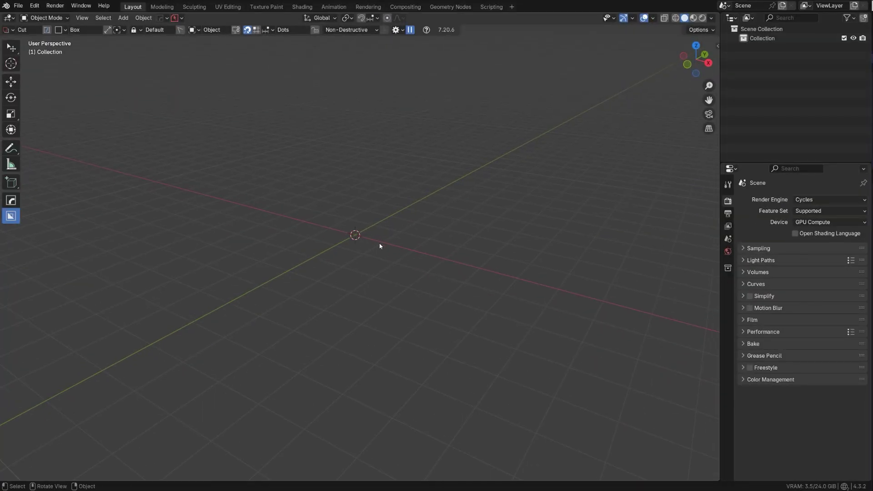
{"action": "key", "text": "ctrl"}
{"action": "key", "text": "ctrl+v"}
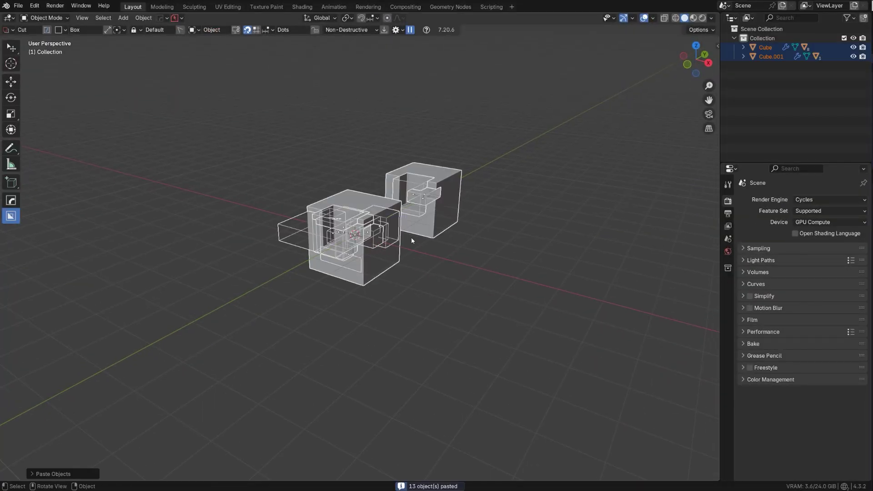
{"action": "scroll", "coordinate": [448, 246], "scroll_direction": "up", "scroll_amount": 2}
{"action": "middle_click_drag", "start_coordinate": [448, 245], "coordinate": [410, 229]}
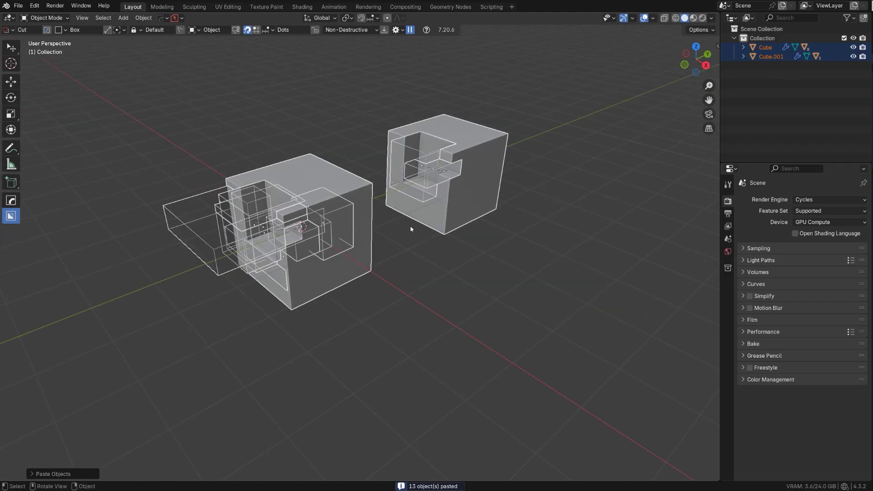
Step: Select all pasted objects and move the cutters into a Cutters collection with the evict mode of the Hard Ops Manage operation
{"action": "key", "text": "ctrl+z"}
{"action": "key", "text": "ctrl+z"}
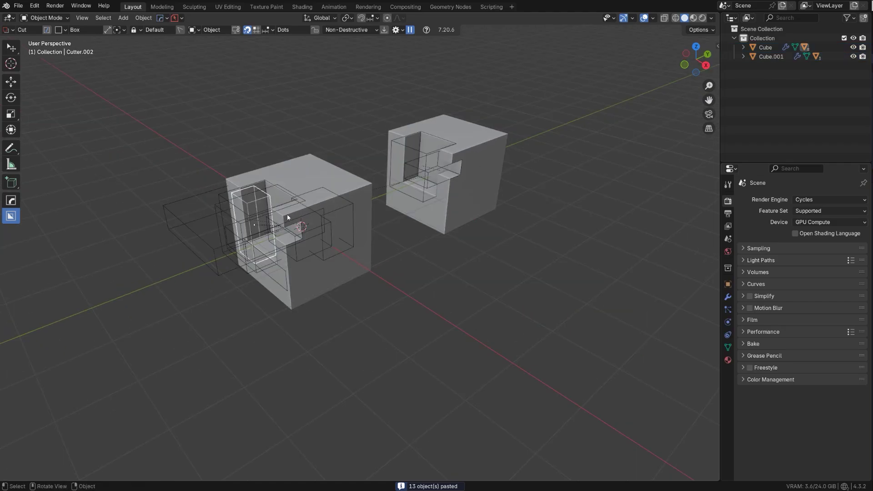
{"action": "middle_click_drag", "start_coordinate": [384, 314], "coordinate": [353, 313], "text": "shift"}
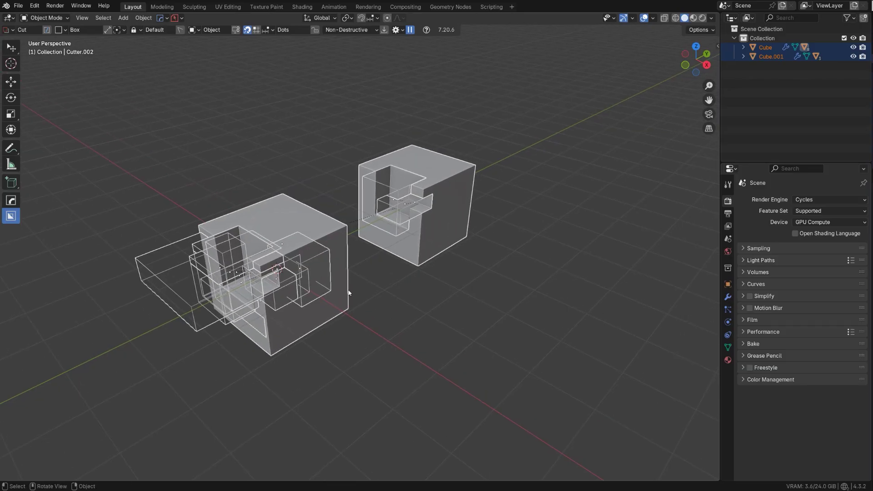
{"action": "key", "text": "q"}
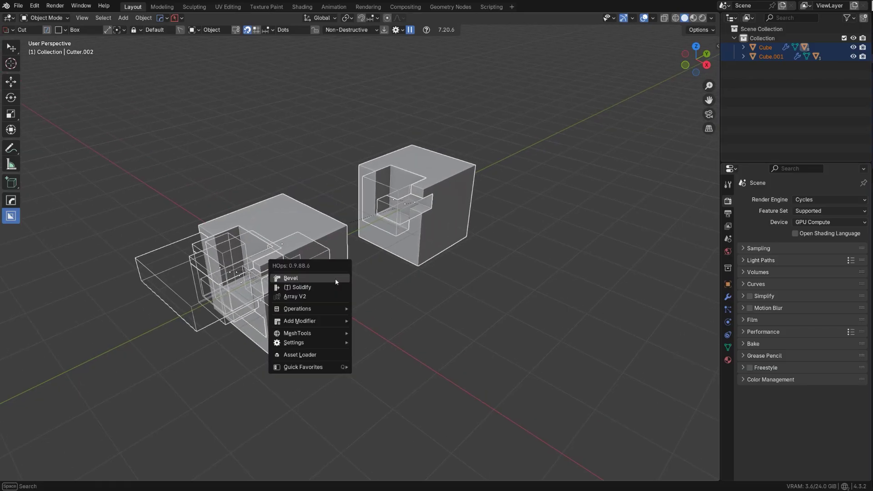
{"action": "mouse_move", "coordinate": [324, 344]}
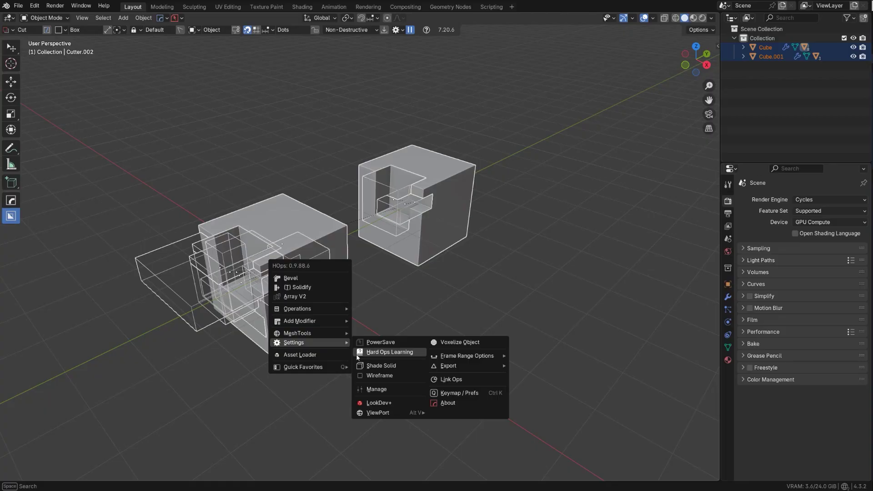
{"action": "left_click", "coordinate": [384, 391], "text": "ctrl"}
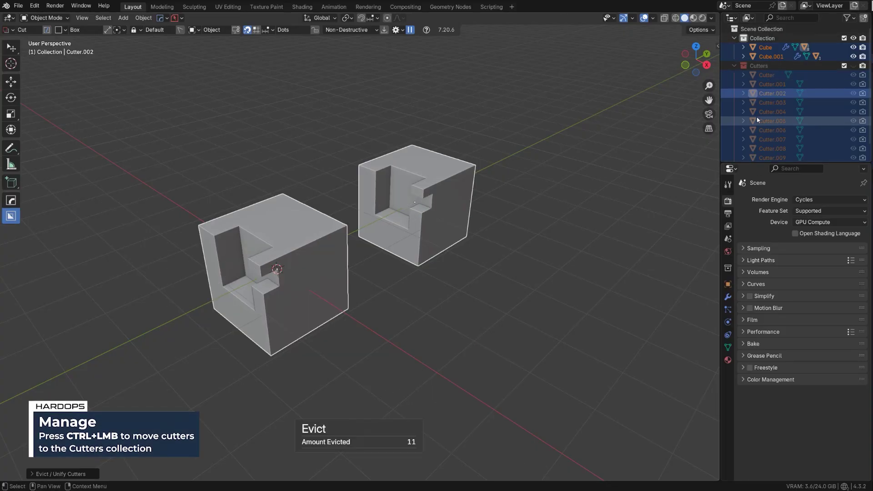
Step: Display a boolean cutter of the pasted original cube with Ever Scroll and exit it
{"action": "middle_click_drag", "start_coordinate": [306, 223], "coordinate": [381, 215], "text": "shift"}
{"action": "left_click", "coordinate": [441, 161]}
{"action": "key", "text": "q"}
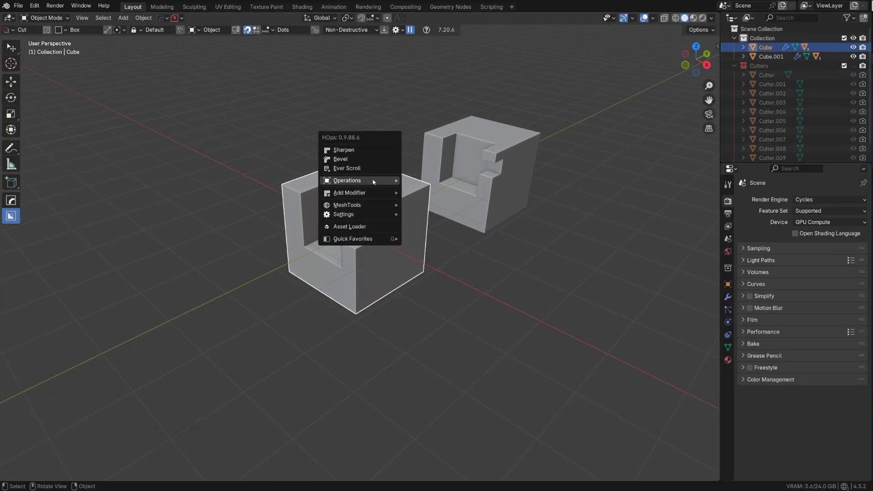
{"action": "left_click", "coordinate": [366, 169]}
{"action": "left_click", "coordinate": [371, 174]}
{"action": "right_click", "coordinate": [492, 139]}
{"action": "mouse_move", "coordinate": [494, 138]}
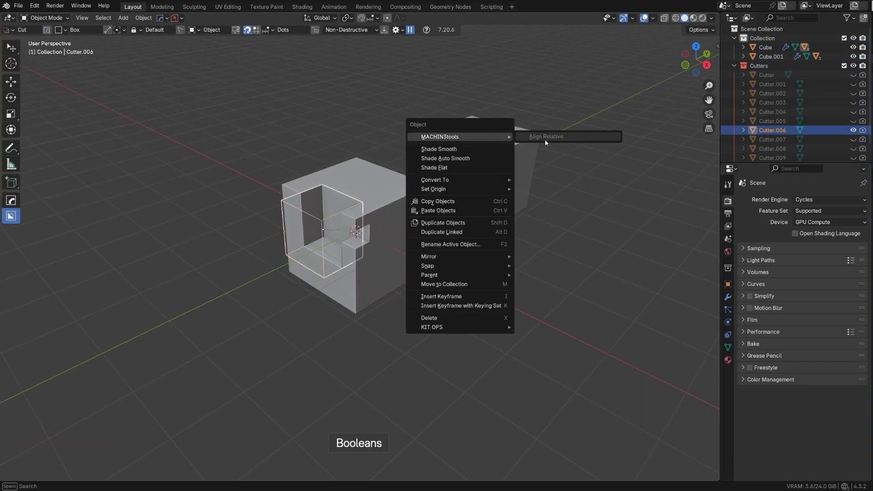
{"action": "left_click", "coordinate": [544, 139]}
Step: Display the first boolean cutter of the pasted duplicate cube with Ever Scroll and exit it
{"action": "left_click", "coordinate": [520, 167]}
{"action": "key", "text": "q"}
{"action": "left_click", "coordinate": [521, 168]}
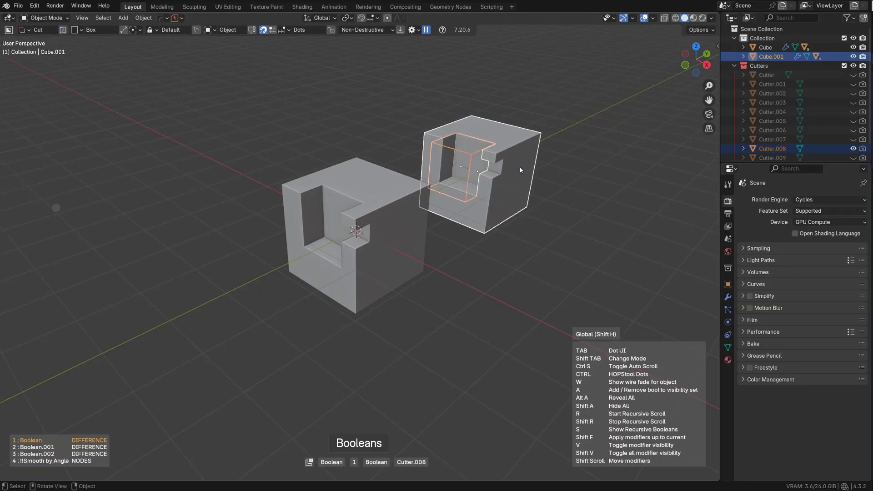
{"action": "left_click", "coordinate": [520, 170]}
{"action": "middle_click_drag", "start_coordinate": [598, 222], "coordinate": [417, 311], "text": "shift"}
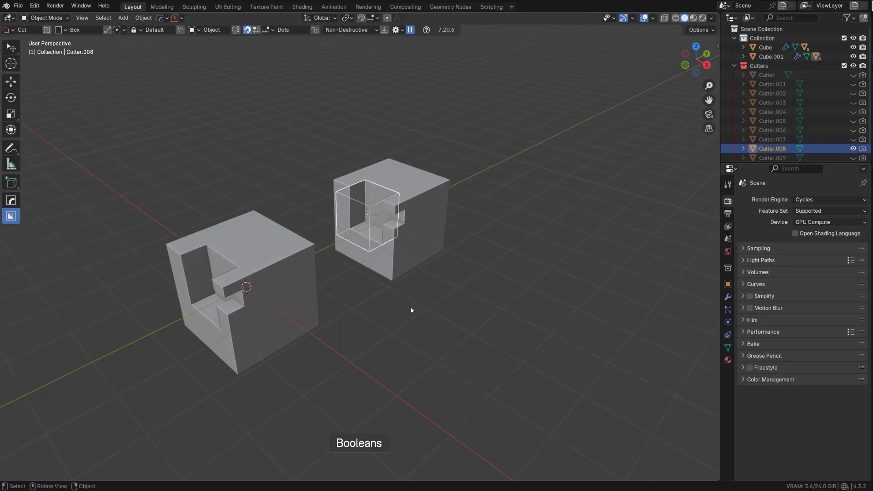